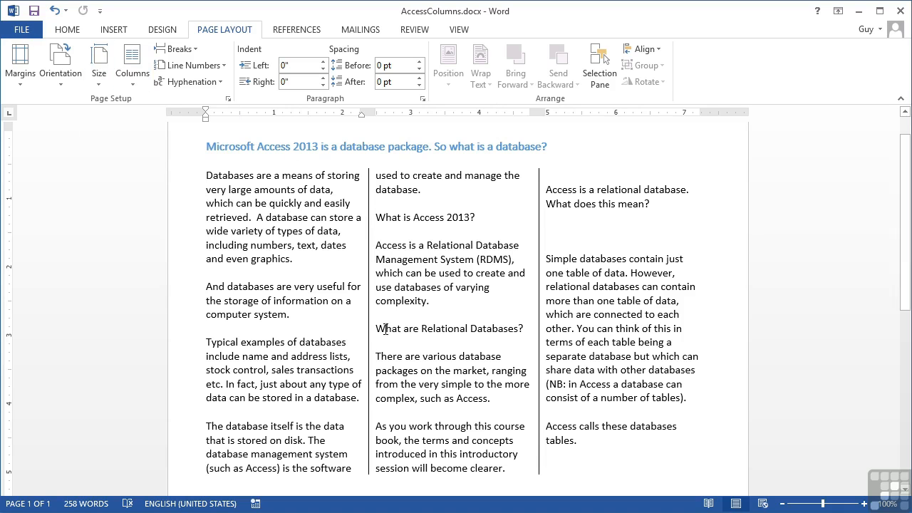
# - Place the insertion point just before 'What are Relational Databases?' in the middle column
pyautogui.click(426, 355)
# - Insert a page break before 'What are Relational Databases?', review both pages, then undo it
pyautogui.hotkey('ctrl', 'Return')
pyautogui.scroll(-3, 425, 356)
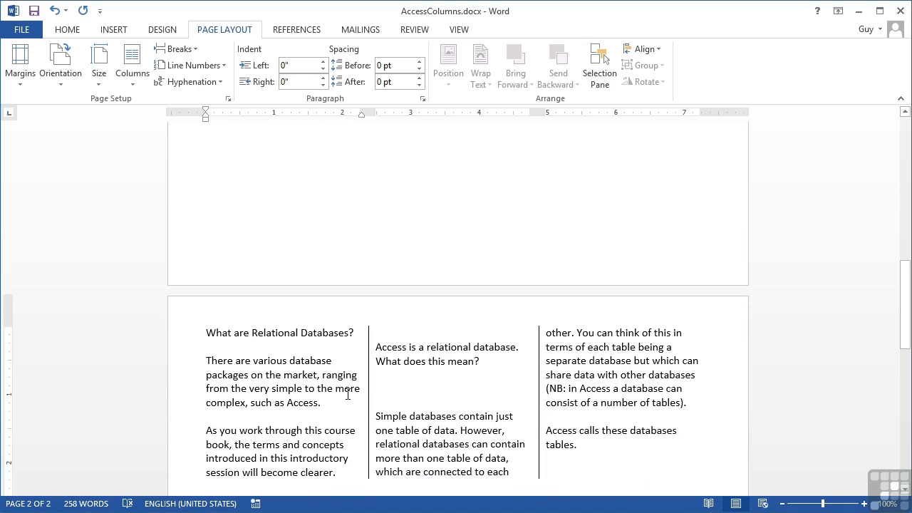
pyautogui.scroll(-3, 342, 396)
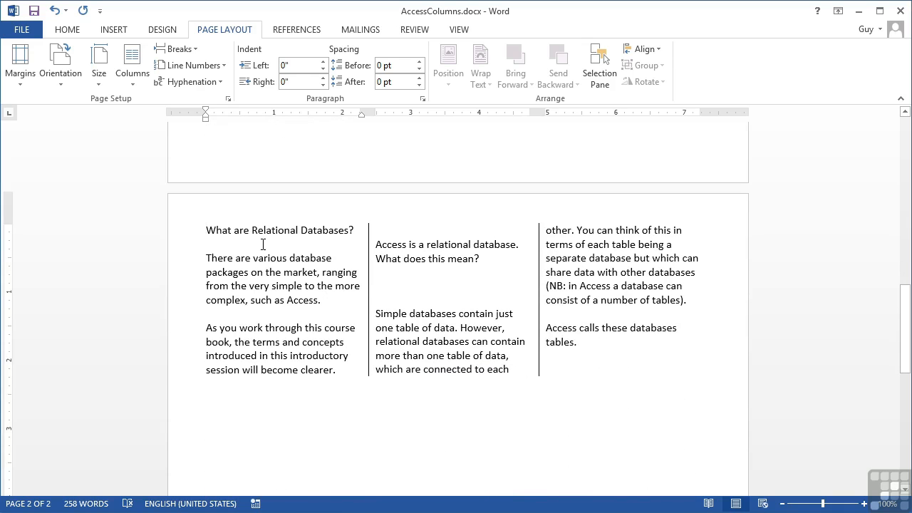
pyautogui.scroll(9, 274, 326)
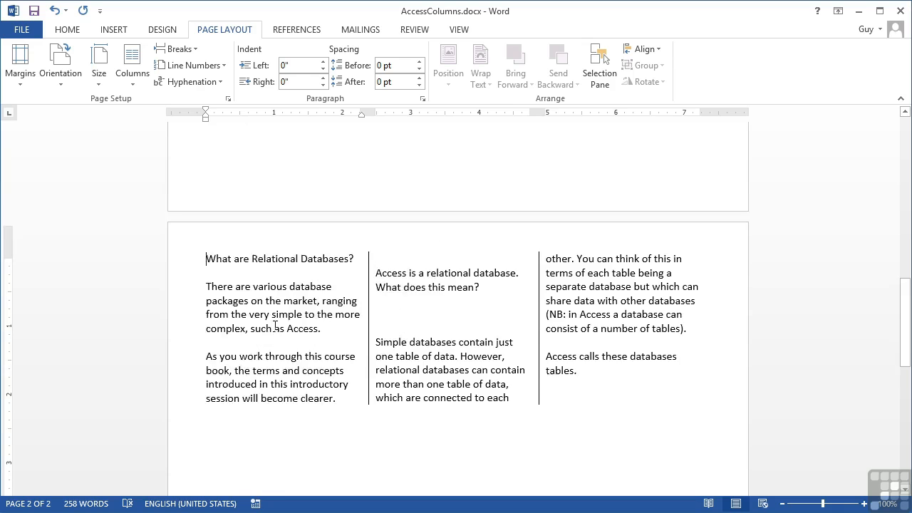
pyautogui.scroll(6, 275, 327)
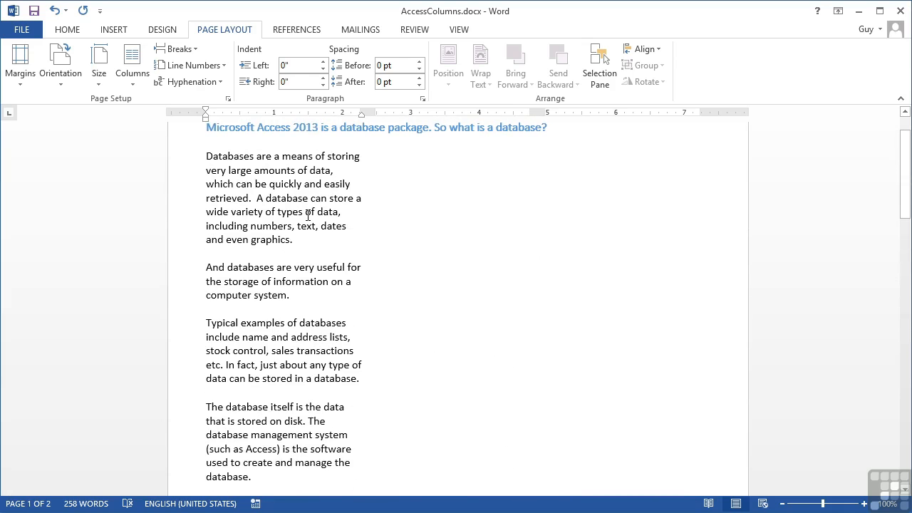
pyautogui.scroll(-2, 309, 281)
pyautogui.scroll(-2, 308, 288)
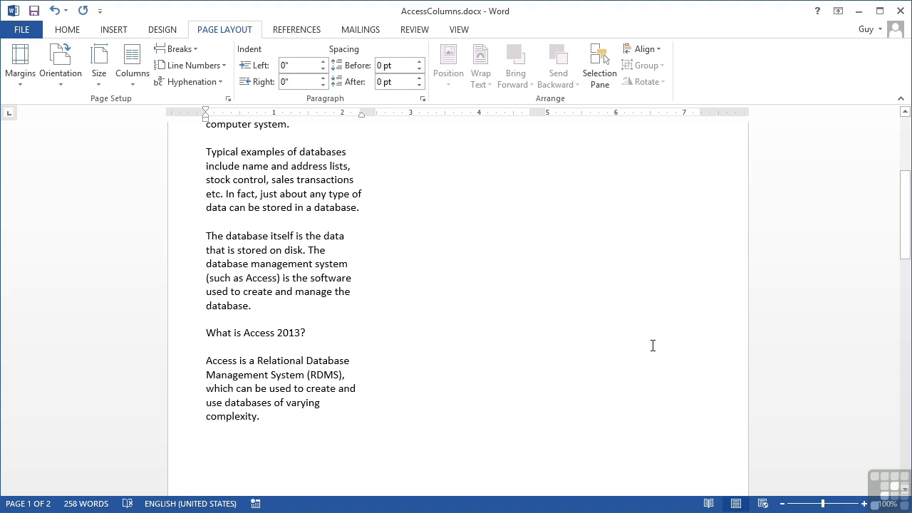
pyautogui.scroll(-7, 639, 350)
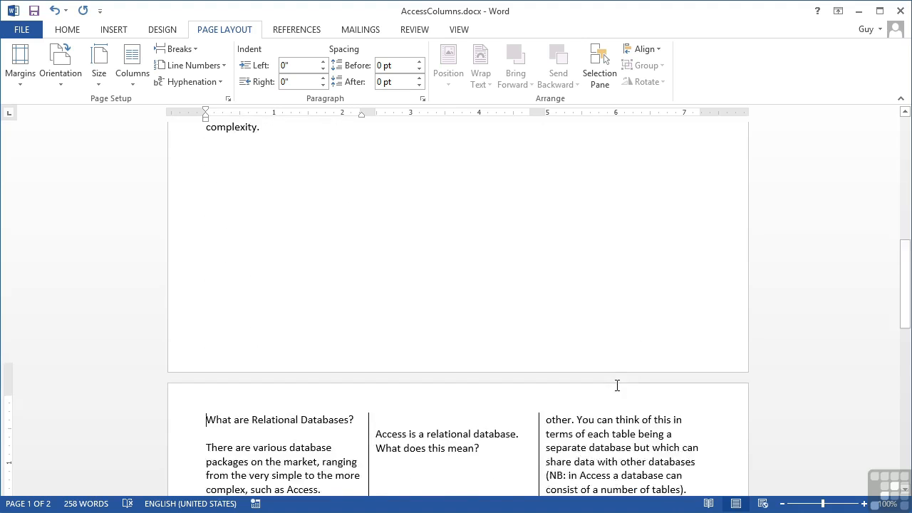
pyautogui.scroll(-2, 617, 385)
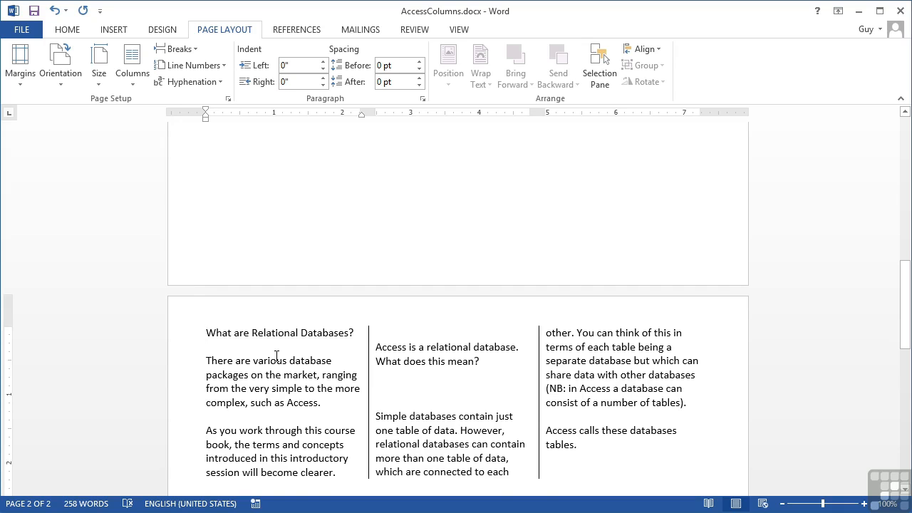
pyautogui.press('BackSpace')
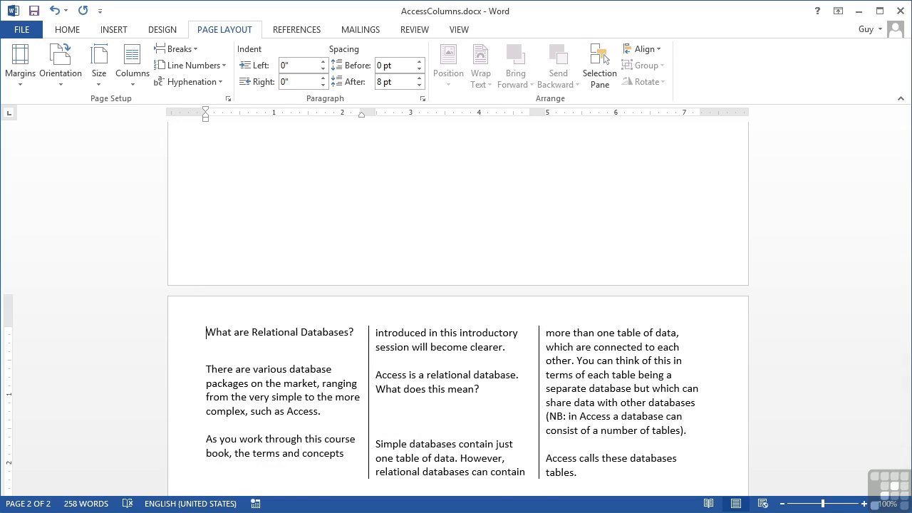
pyautogui.press('BackSpace')
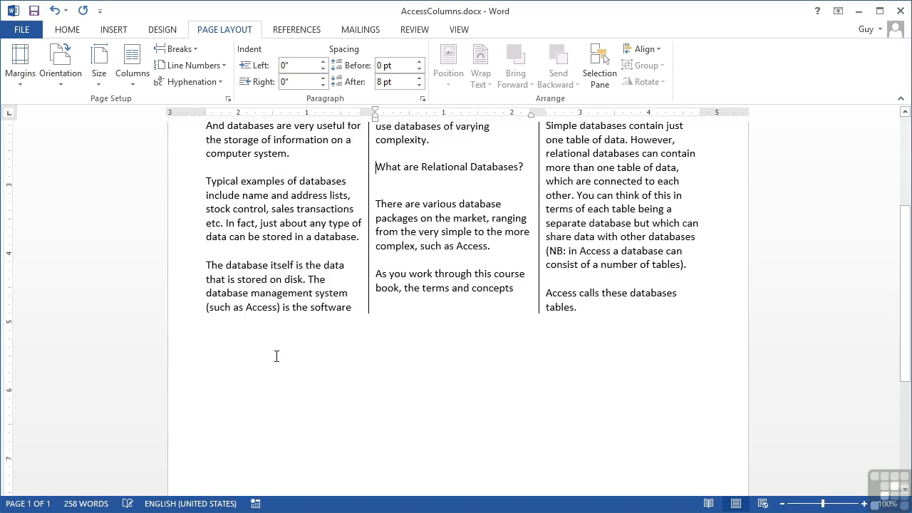
# - Insert a Column break from Page Layout > Breaks so 'What are Relational Databases?' tops column two
pyautogui.scroll(2, 277, 358)
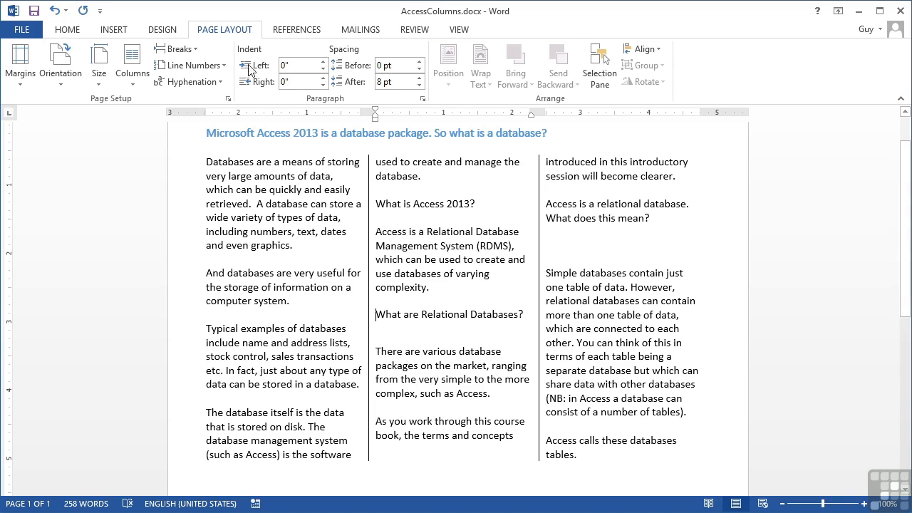
pyautogui.click(196, 52)
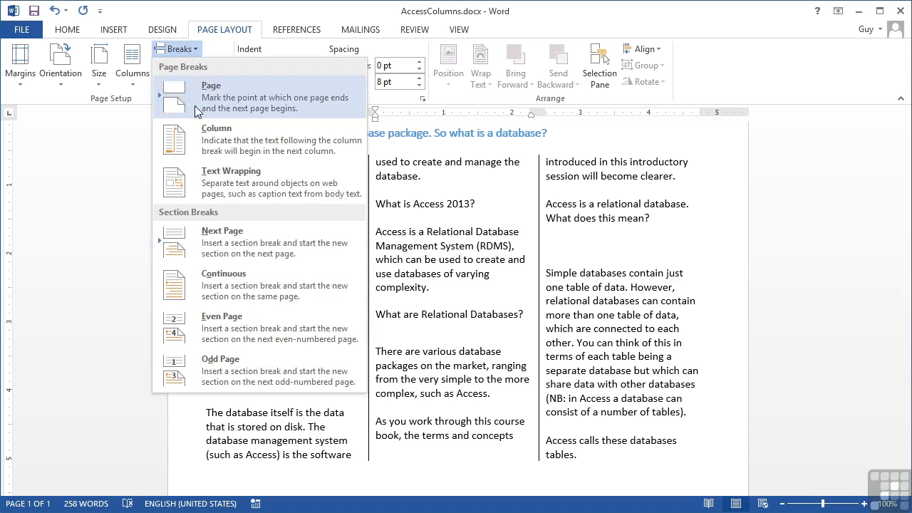
pyautogui.click(255, 150)
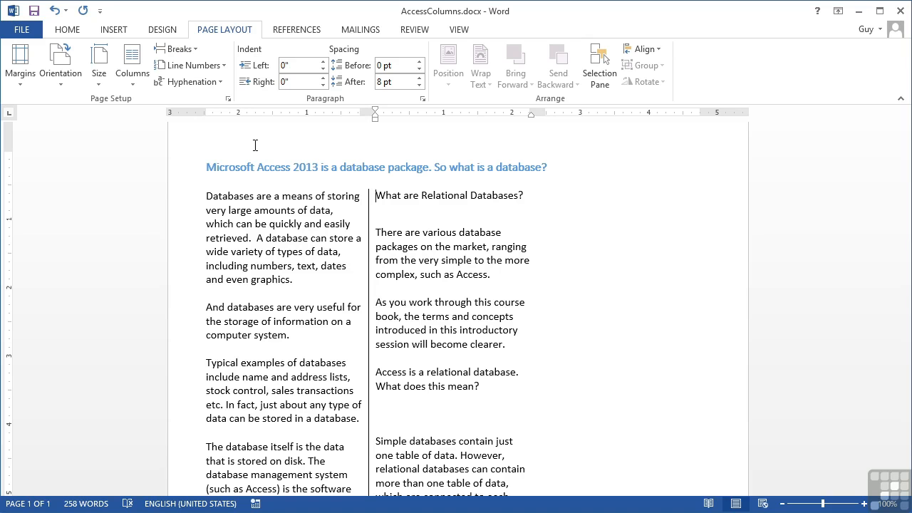
pyautogui.scroll(-4, 294, 195)
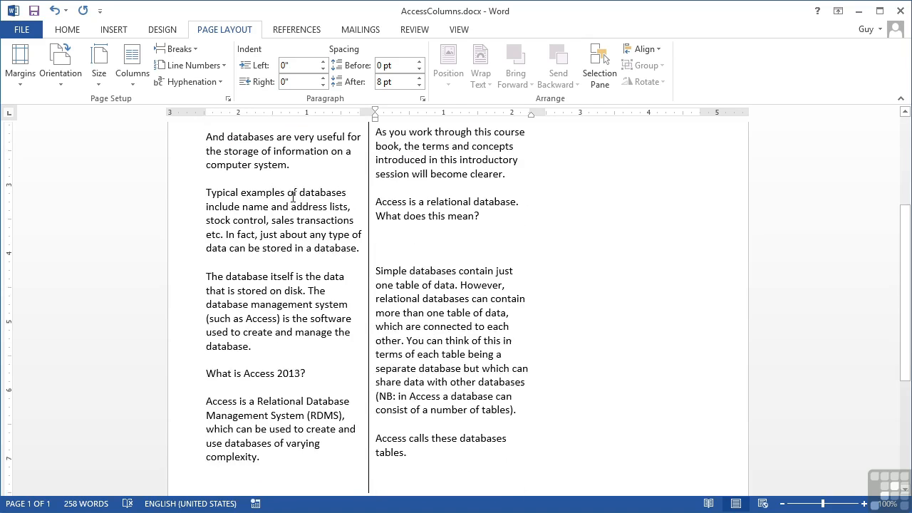
# - Place the insertion point right after 'complexity.' at the end of the left column's paragraph
pyautogui.scroll(3, 292, 195)
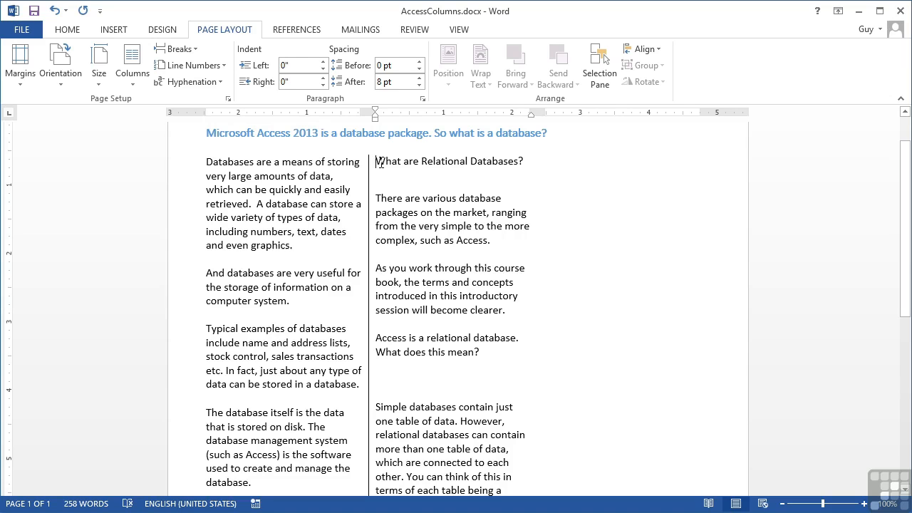
pyautogui.scroll(-3, 383, 306)
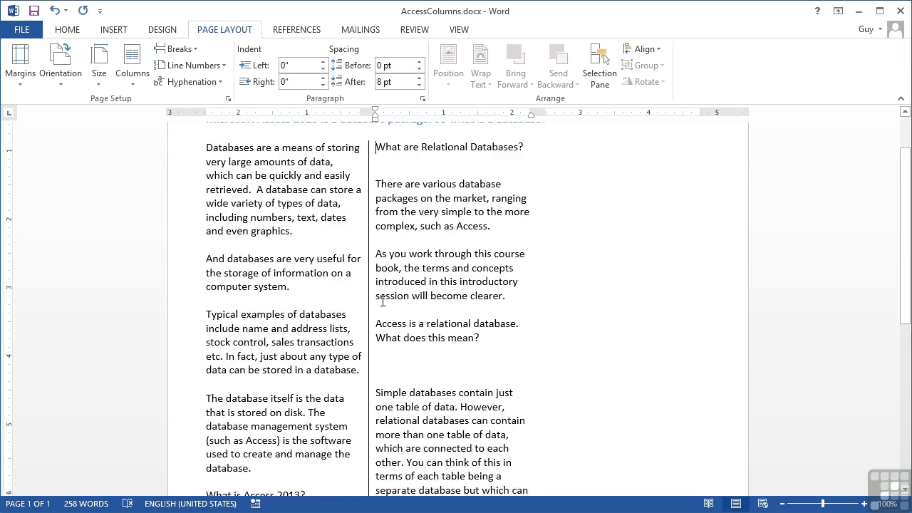
pyautogui.scroll(-2, 376, 336)
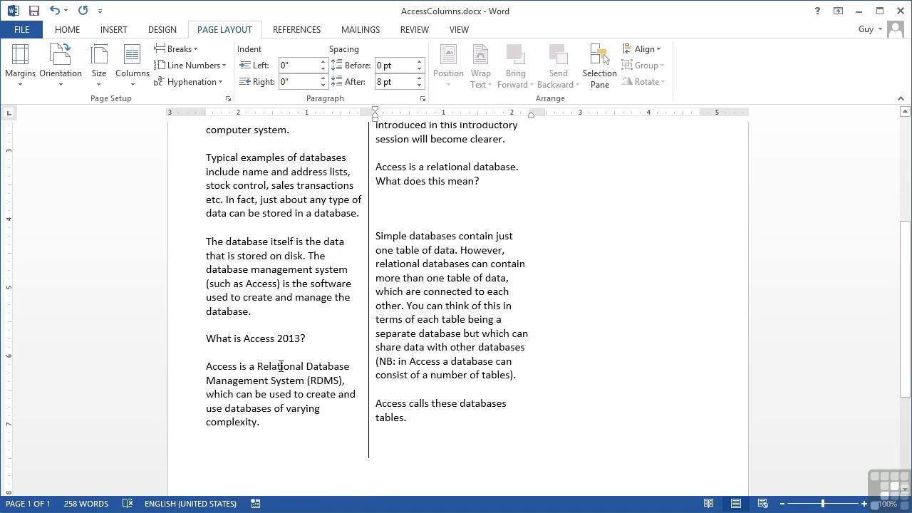
pyautogui.click(280, 424)
pyautogui.scroll(-4, 287, 419)
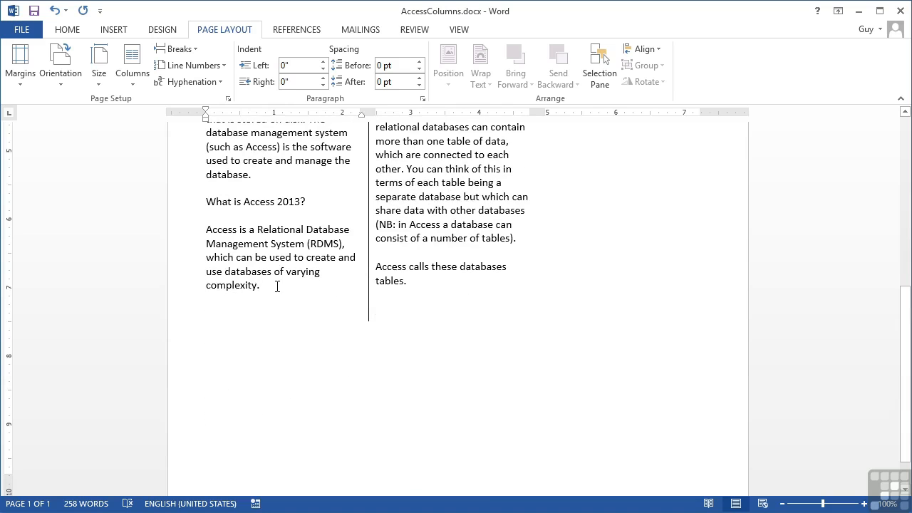
# - Paste the 'What is Access 2013?' section below 'complexity.', add a column break, and paste it again
pyautogui.hotkey('shift', 'Up')
pyautogui.hotkey('shift', 'Up')
pyautogui.hotkey('shift', 'Up')
pyautogui.hotkey('shift', 'Up')
pyautogui.hotkey('shift', 'Up')
pyautogui.hotkey('shift', 'Up')
pyautogui.hotkey('shift', 'Up')
pyautogui.hotkey('ctrl', 'c')
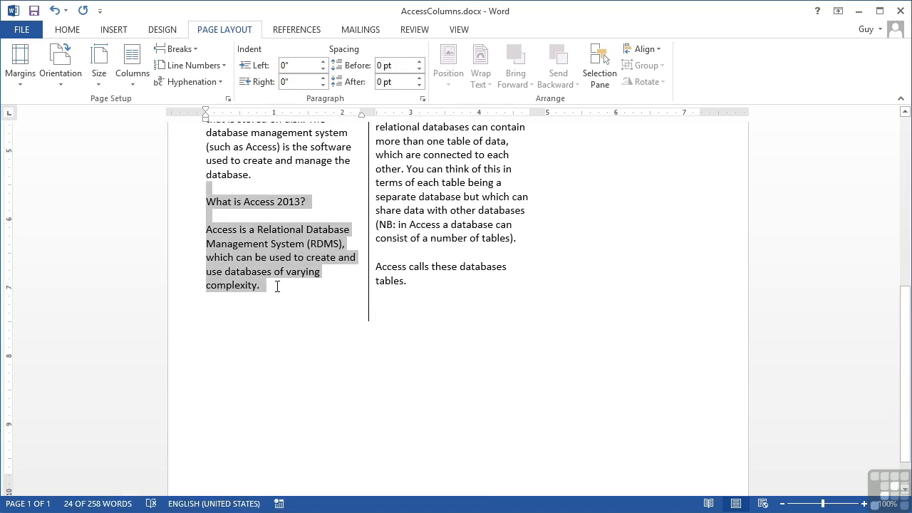
pyautogui.press('Right')
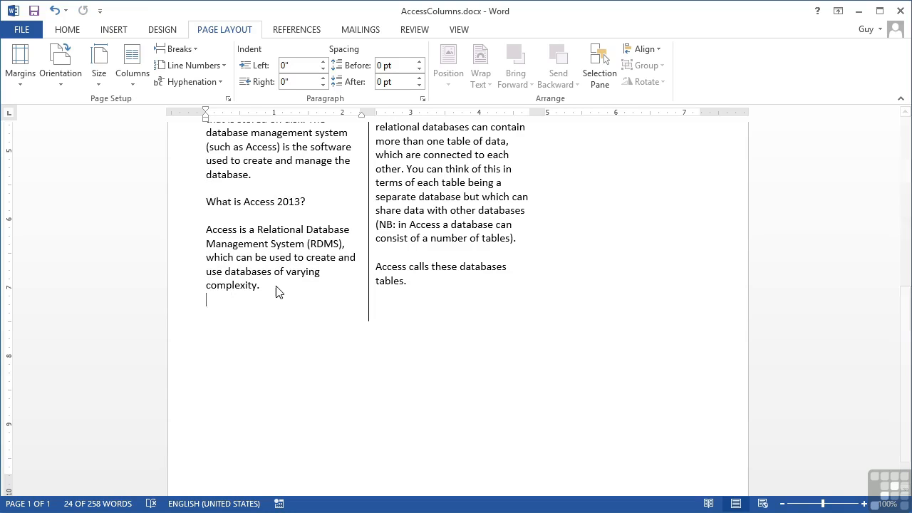
pyautogui.hotkey('ctrl', 'v')
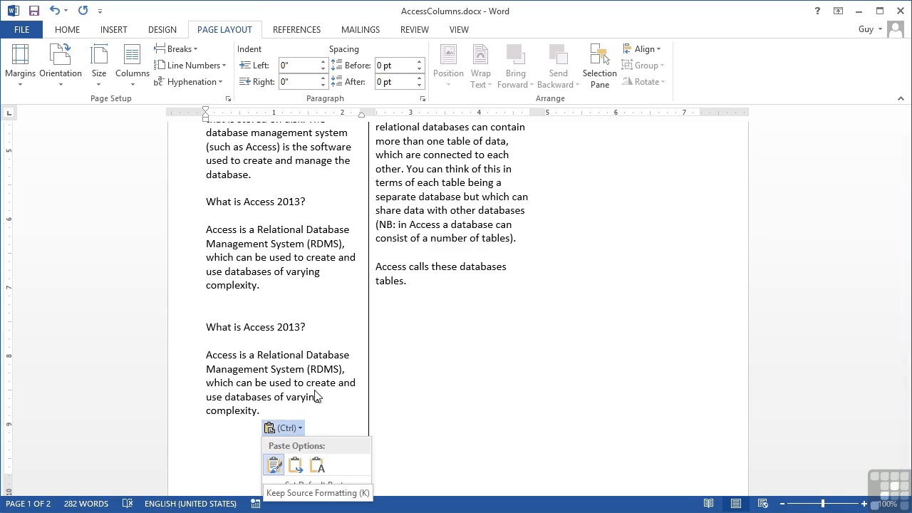
pyautogui.click(275, 412)
pyautogui.press('Return')
pyautogui.press('Return')
pyautogui.hotkey('ctrl', 'shift', 'Return')
pyautogui.hotkey('ctrl', 'v')
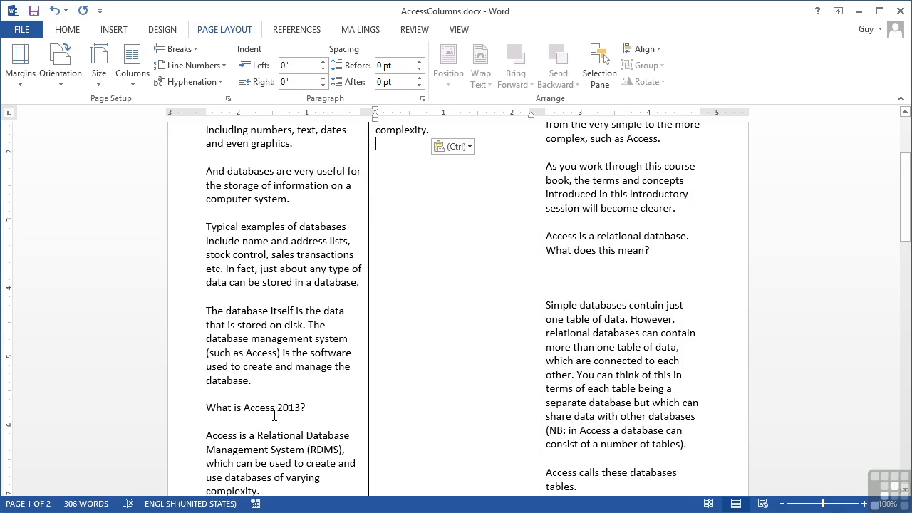
# - Paste four more copies of the 'What is Access 2013?' section after column two's paragraph
pyautogui.scroll(-5, 275, 416)
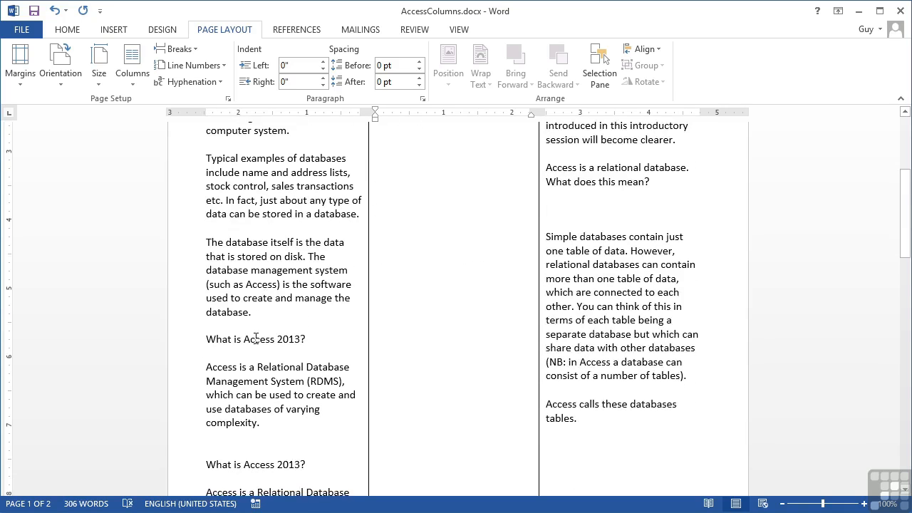
pyautogui.scroll(-1, 265, 418)
pyautogui.scroll(8, 348, 187)
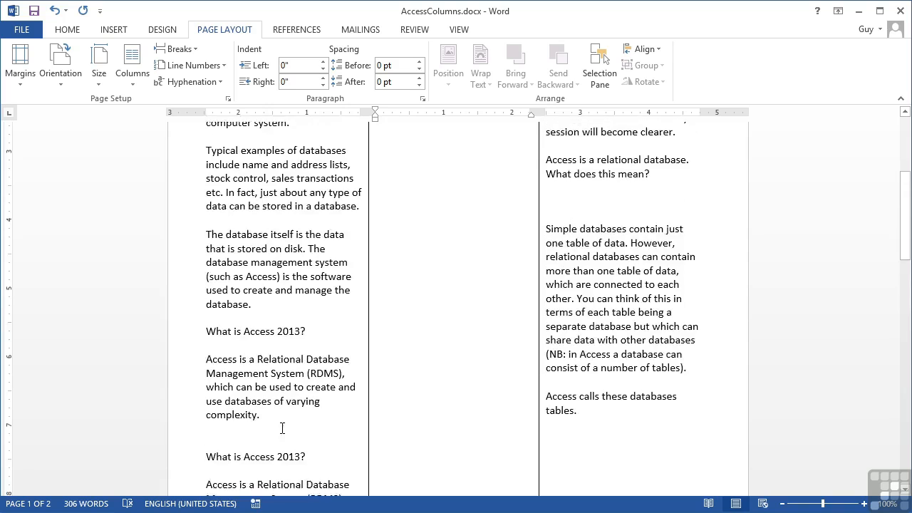
pyautogui.scroll(2, 398, 187)
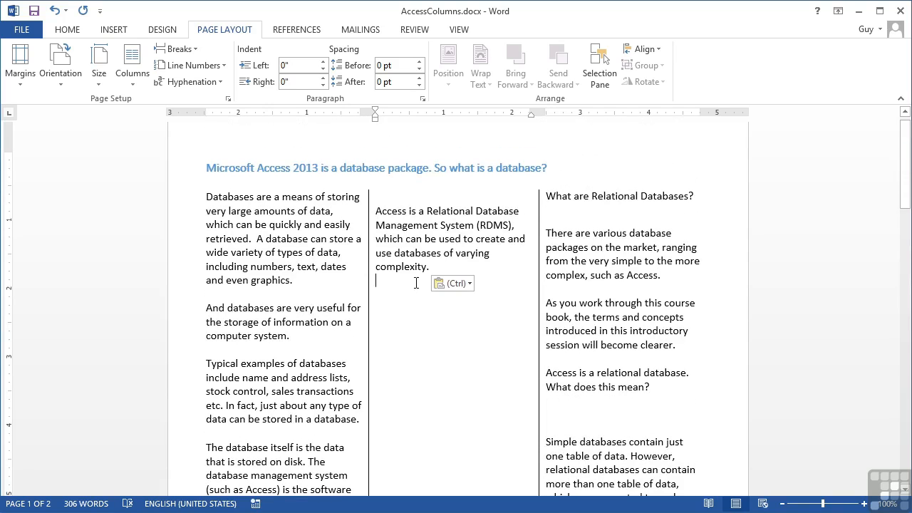
pyautogui.click(547, 196)
pyautogui.click(457, 267)
pyautogui.press('Return')
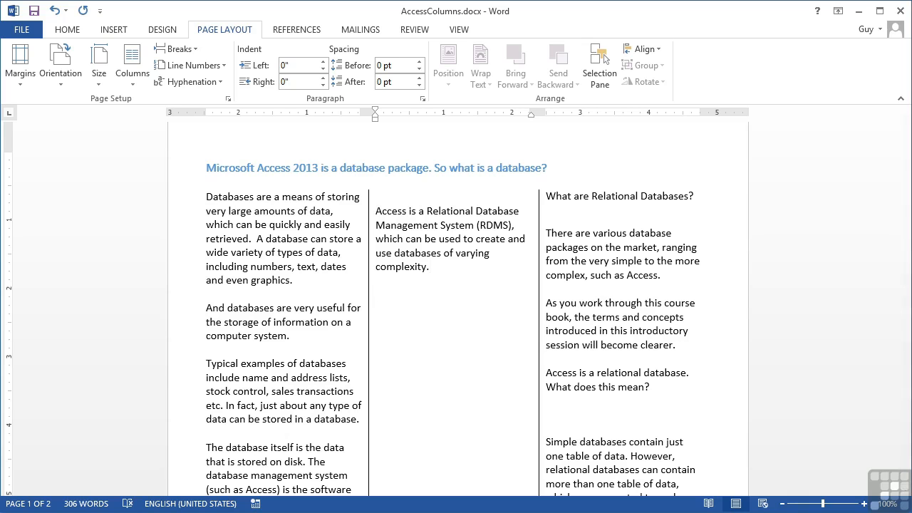
pyautogui.hotkey('ctrl', 'v')
pyautogui.hotkey('ctrl', 'v')
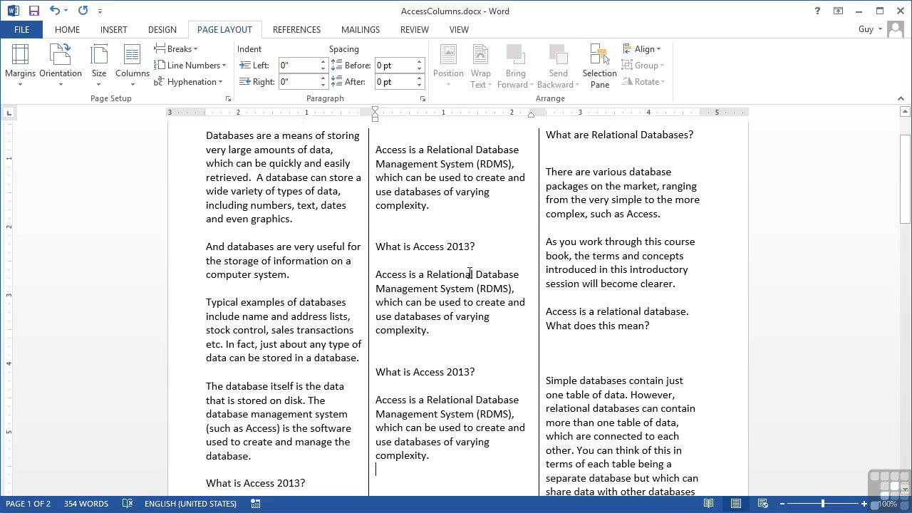
pyautogui.hotkey('ctrl', 'v')
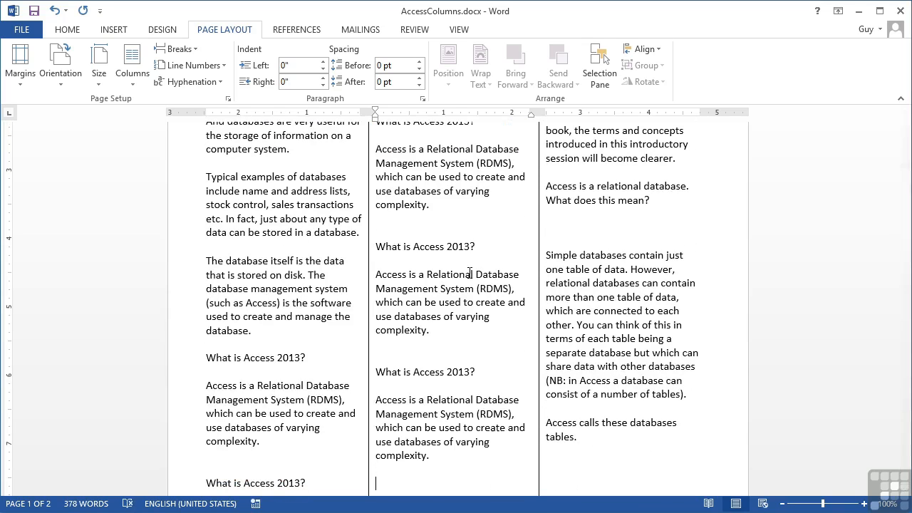
pyautogui.hotkey('ctrl', 'v')
pyautogui.scroll(7, 470, 272)
pyautogui.hotkey('ctrl', 'v')
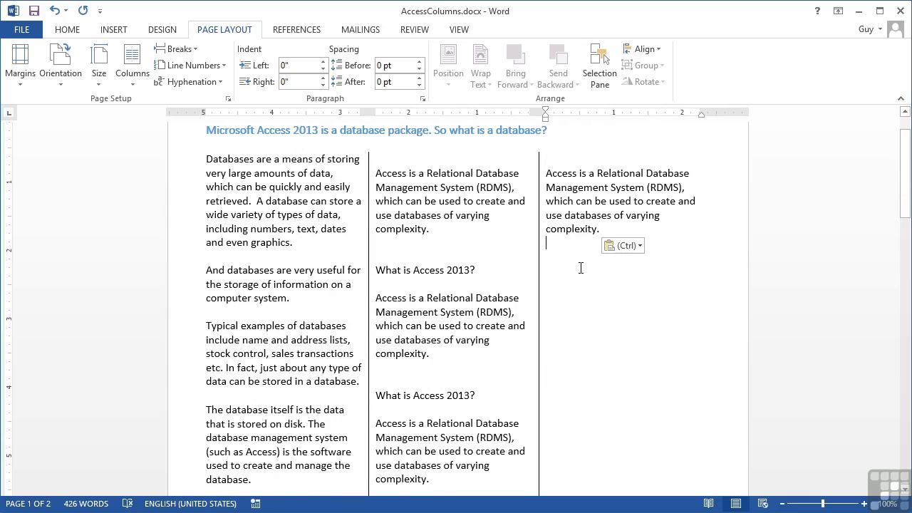
pyautogui.scroll(-10, 580, 269)
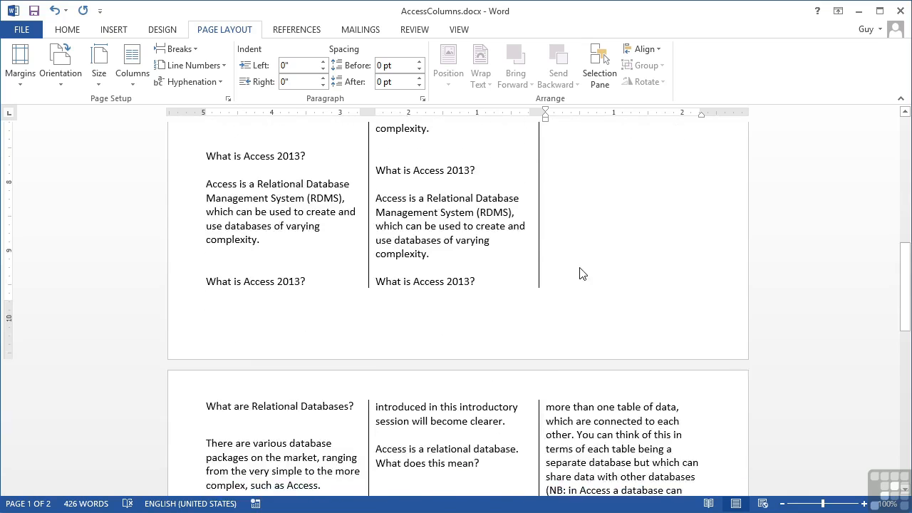
pyautogui.scroll(-4, 580, 273)
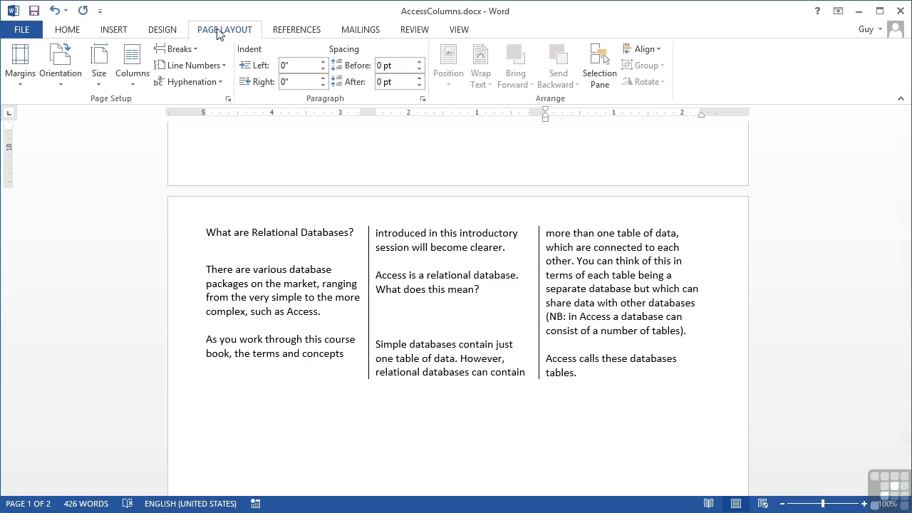
pyautogui.click(196, 49)
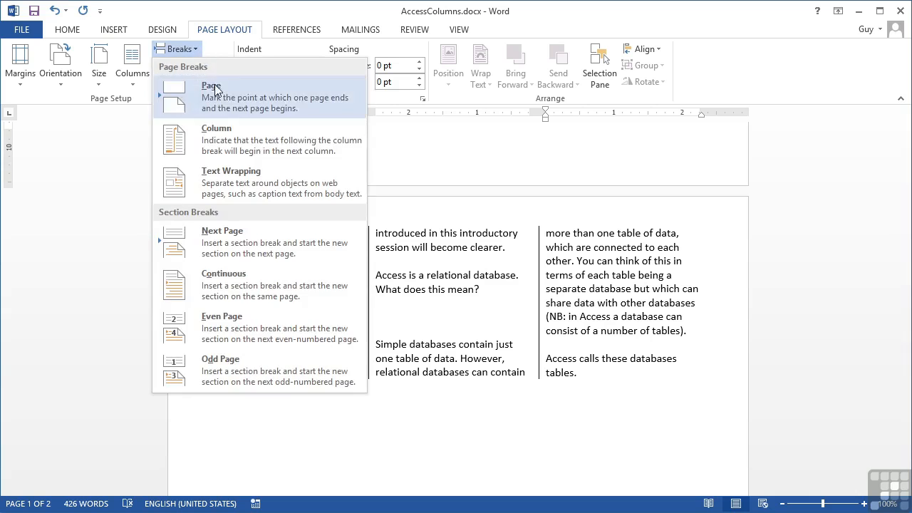
pyautogui.click(194, 53)
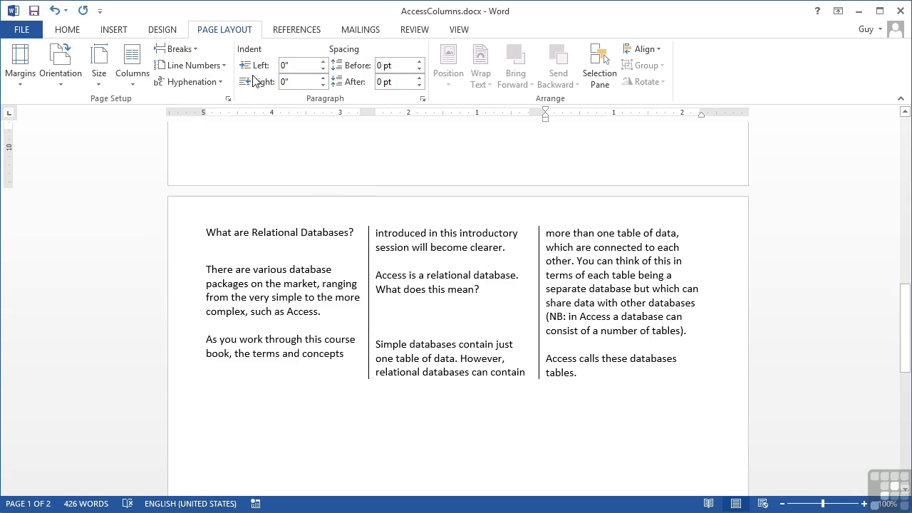
pyautogui.click(208, 235)
pyautogui.scroll(3, 270, 292)
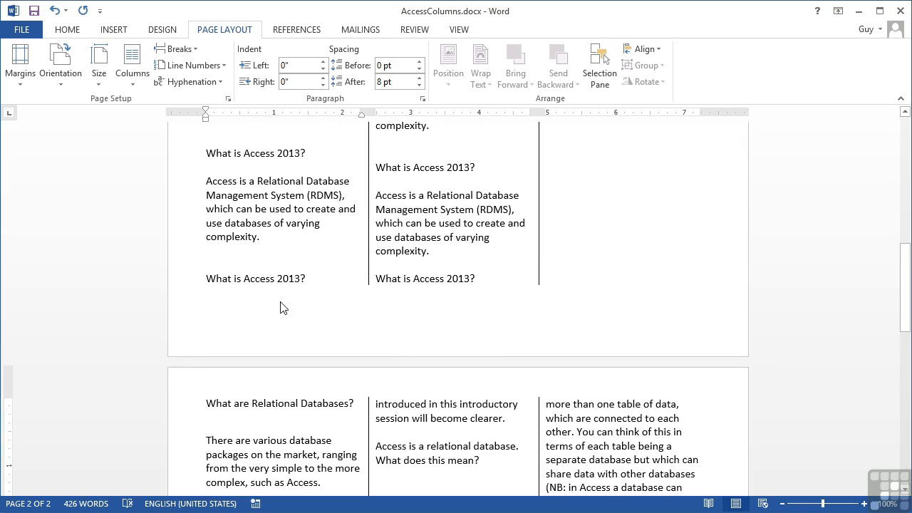
# - Turn on Show/Hide ¶ and delete the Column Break in column three so the text flows up
pyautogui.click(73, 30)
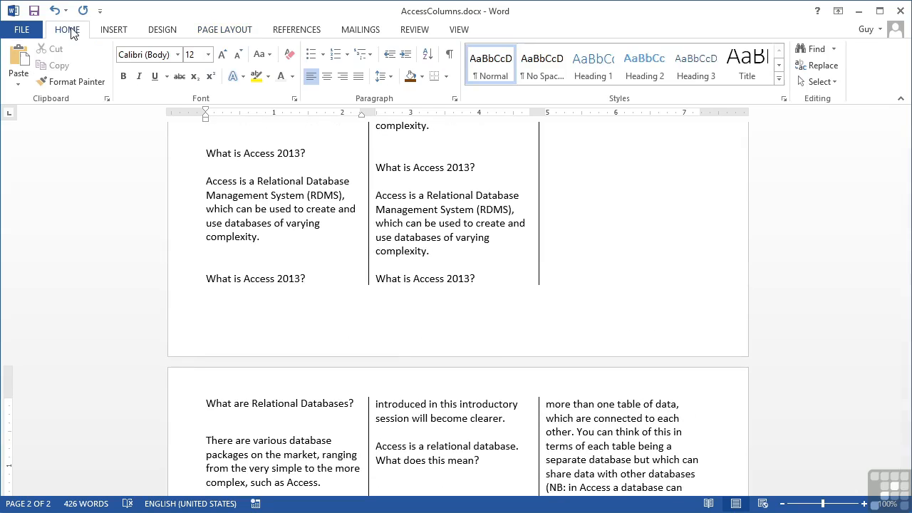
pyautogui.click(448, 54)
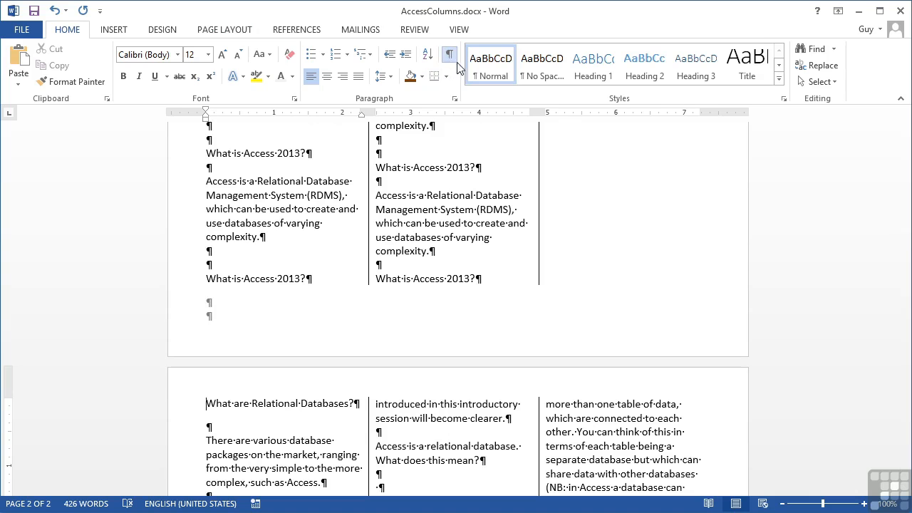
pyautogui.scroll(10, 240, 413)
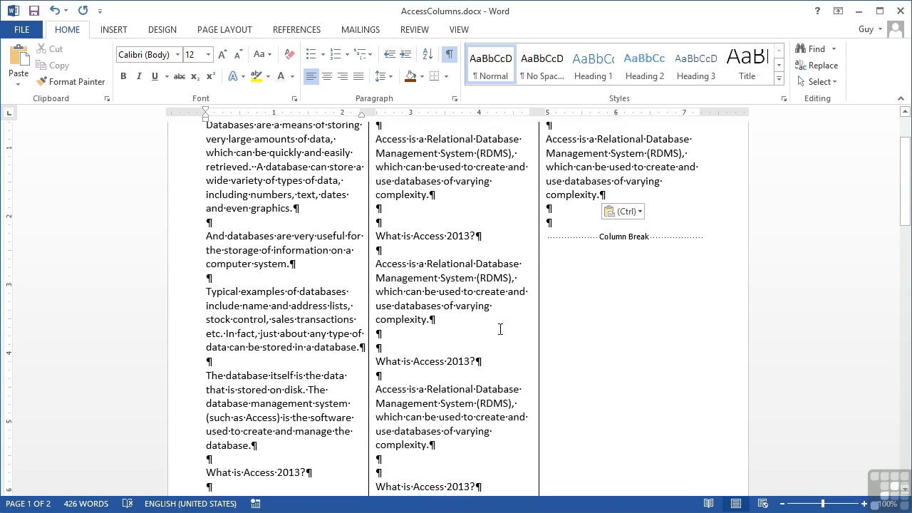
pyautogui.click(553, 238)
pyautogui.press('Delete')
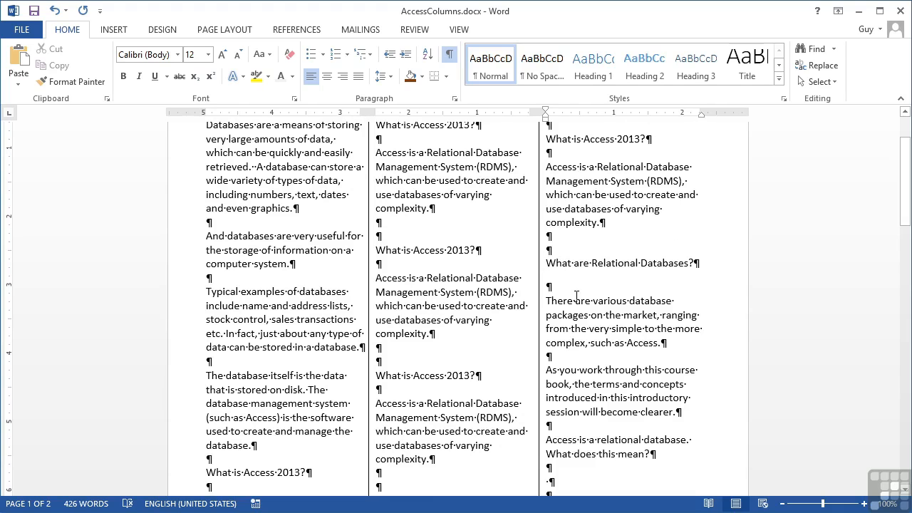